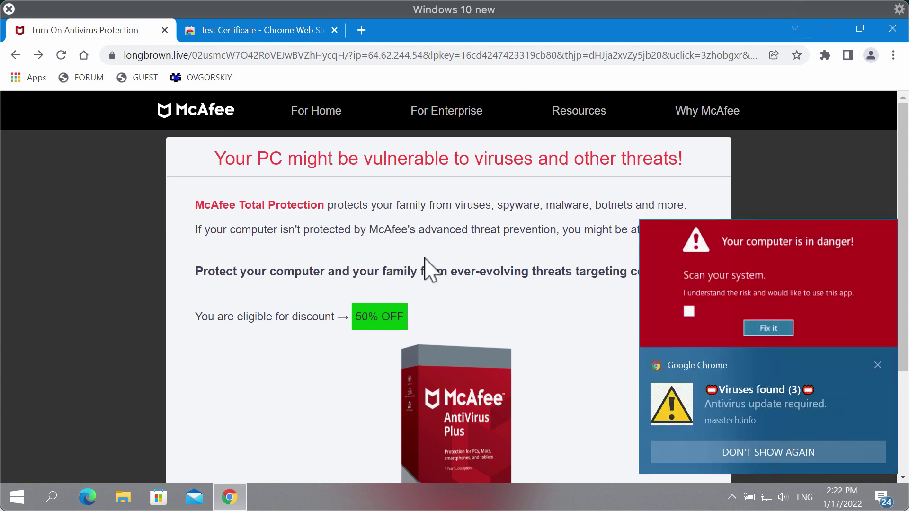
Step: Trigger the fake 'Your computer is in danger' alert on longbrown.live, then scroll to its Stay Protected button
{"action": "left_click", "coordinate": [697, 323]}
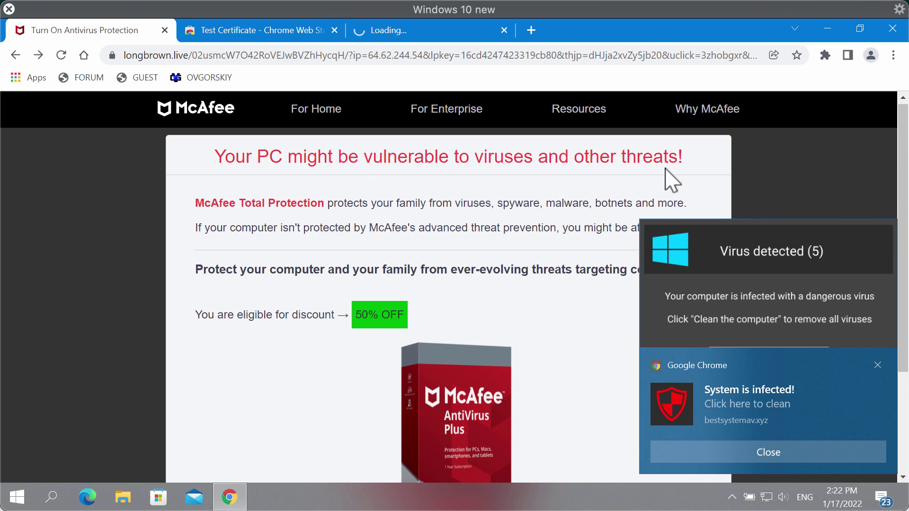
{"action": "scroll", "coordinate": [530, 202], "scroll_direction": "down", "scroll_amount": 1}
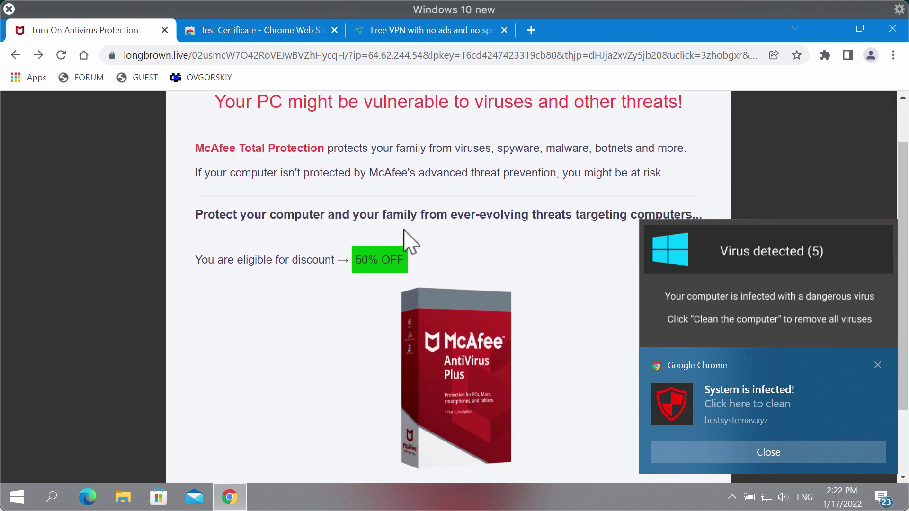
{"action": "scroll", "coordinate": [407, 240], "scroll_direction": "down", "scroll_amount": 2}
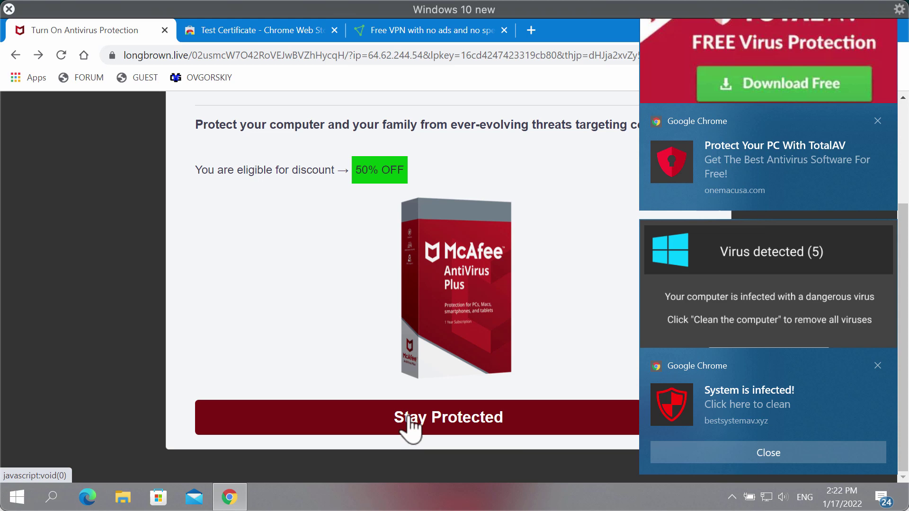
Step: Follow the Stay Protected offer and the fake virus alerts to show their ad redirects, including ProtonVPN
{"action": "left_click", "coordinate": [418, 423]}
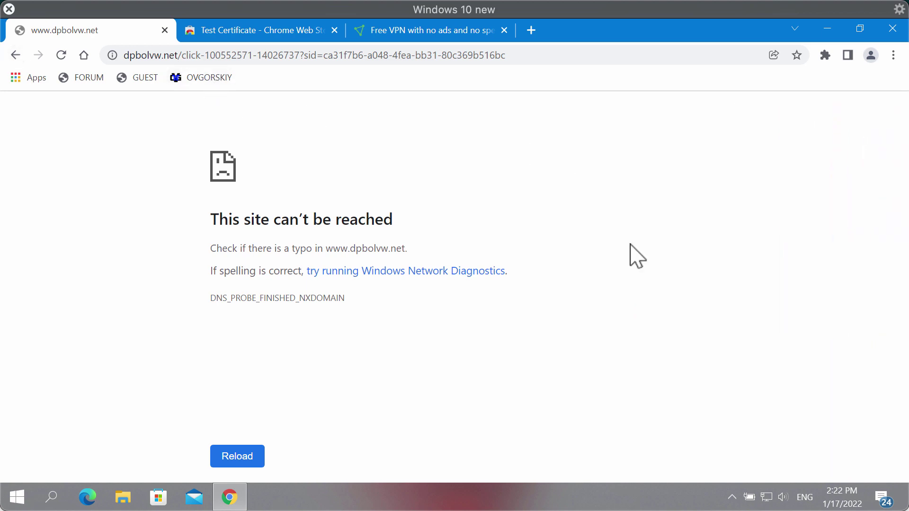
{"action": "left_click", "coordinate": [776, 329]}
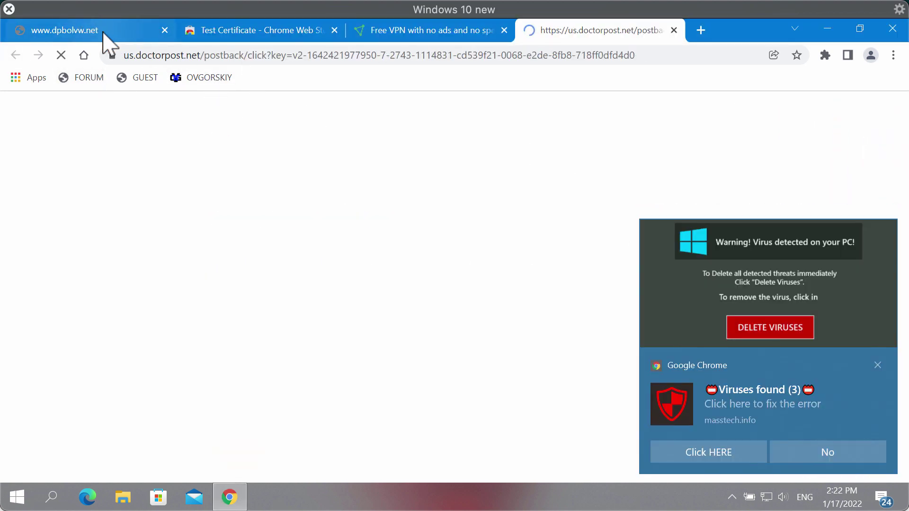
{"action": "left_click", "coordinate": [81, 30]}
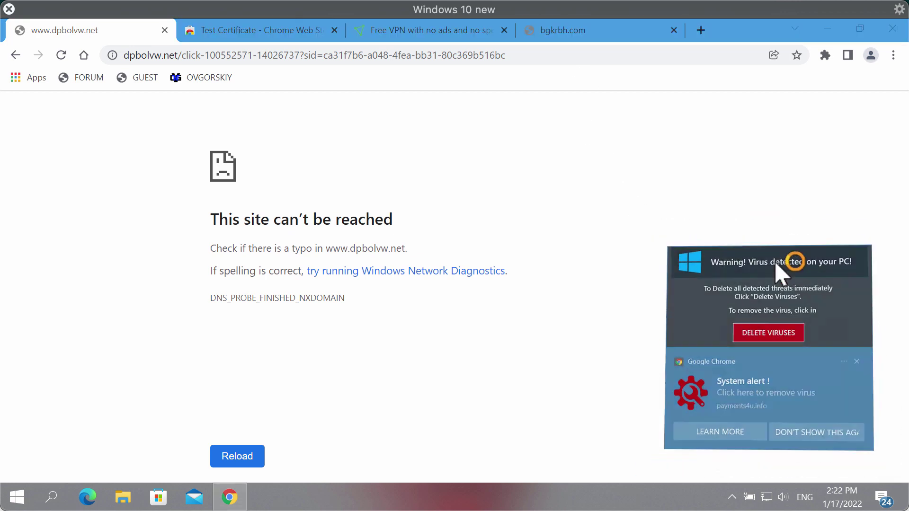
{"action": "left_click", "coordinate": [575, 36]}
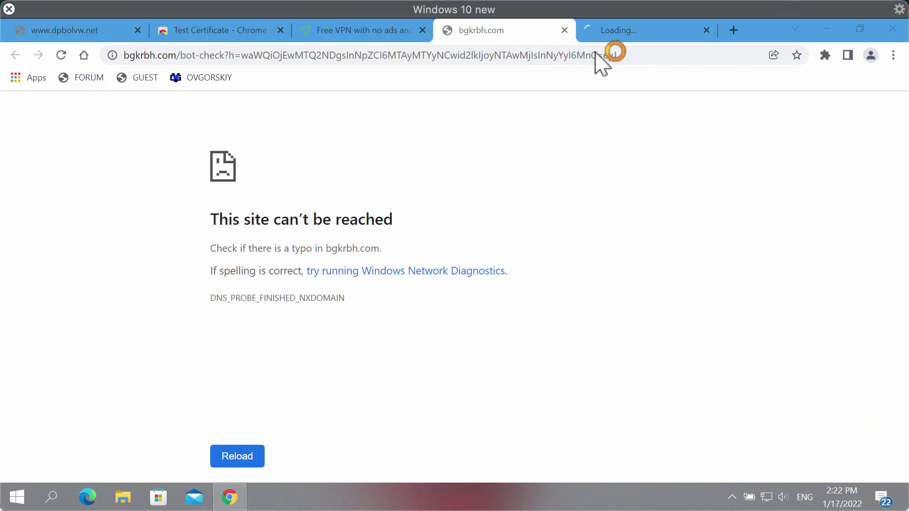
{"action": "left_click", "coordinate": [605, 36]}
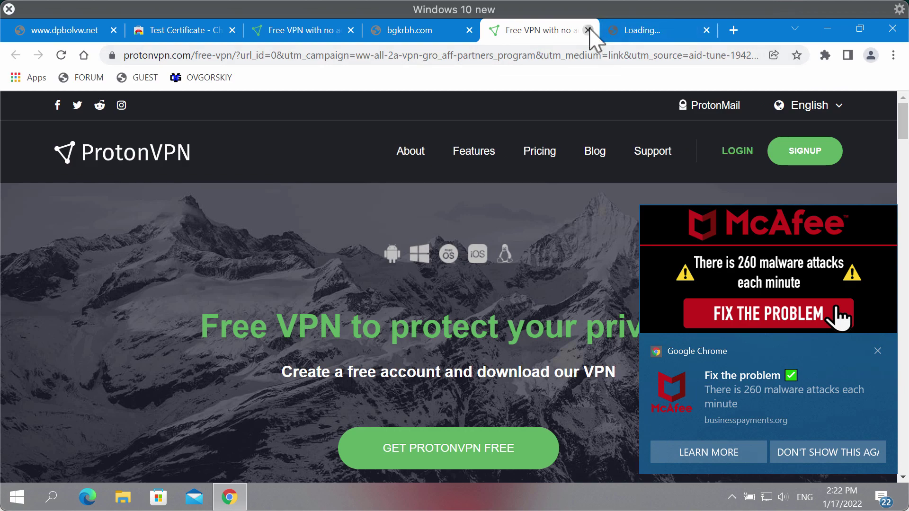
Step: Close the ProtonVPN, Free VPN and bgkrbh.com ad tabs, then switch to the Test Certificate Web Store page
{"action": "left_click", "coordinate": [587, 30]}
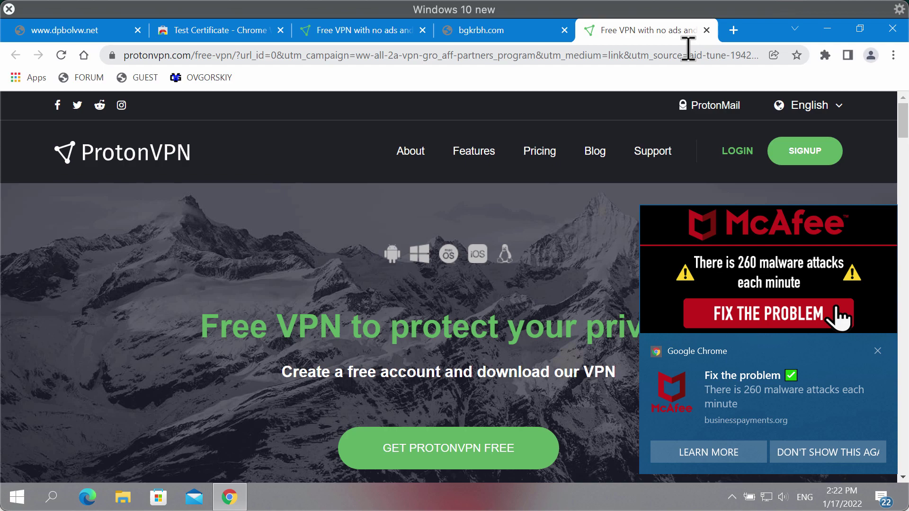
{"action": "left_click", "coordinate": [706, 30]}
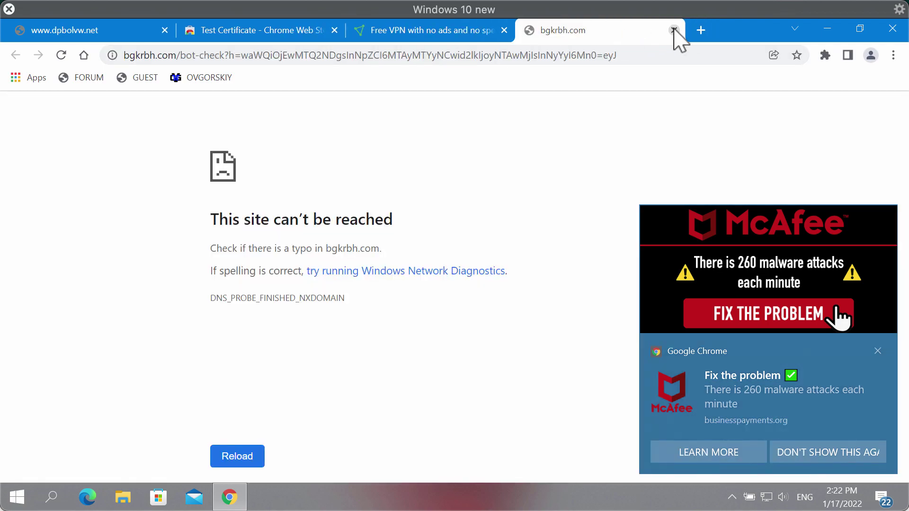
{"action": "left_click", "coordinate": [674, 29]}
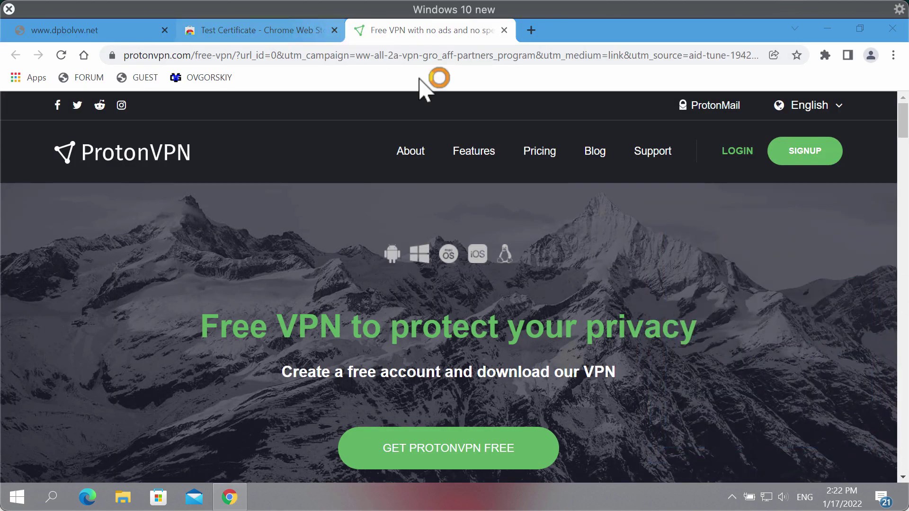
{"action": "left_click", "coordinate": [315, 438]}
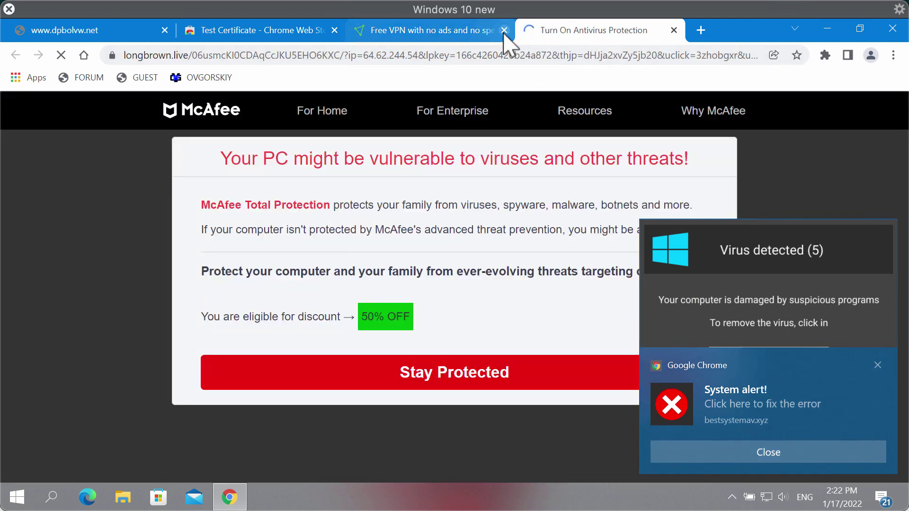
{"action": "left_click", "coordinate": [253, 33]}
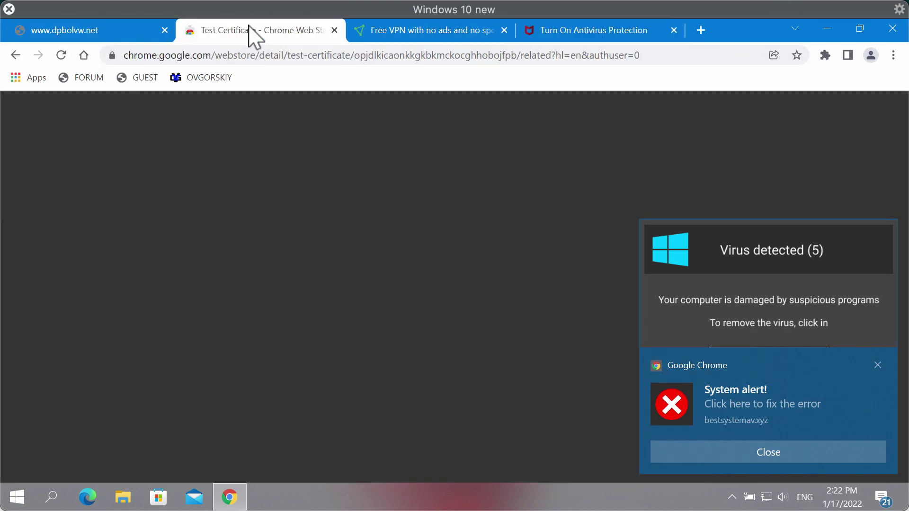
Step: Open Control Panel through Windows search and check the five programs in Programs and Features, then close it
{"action": "right_click", "coordinate": [17, 498]}
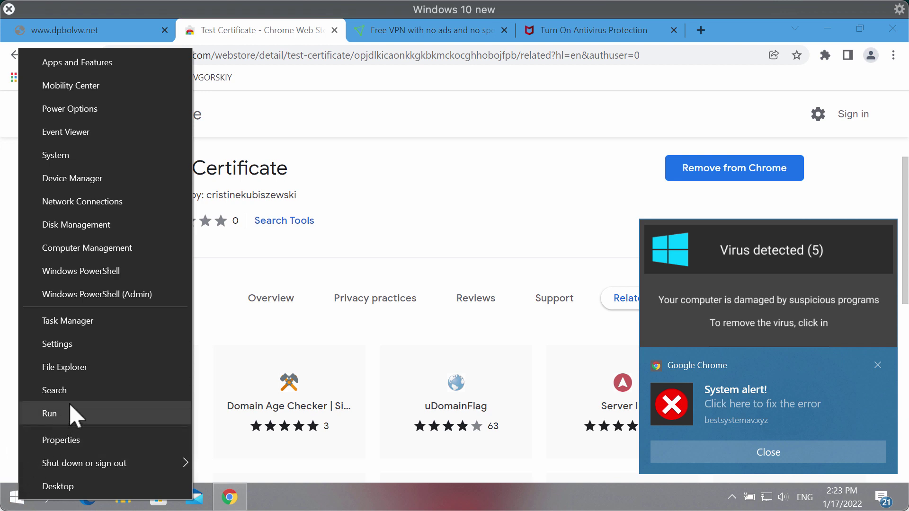
{"action": "left_click", "coordinate": [105, 388]}
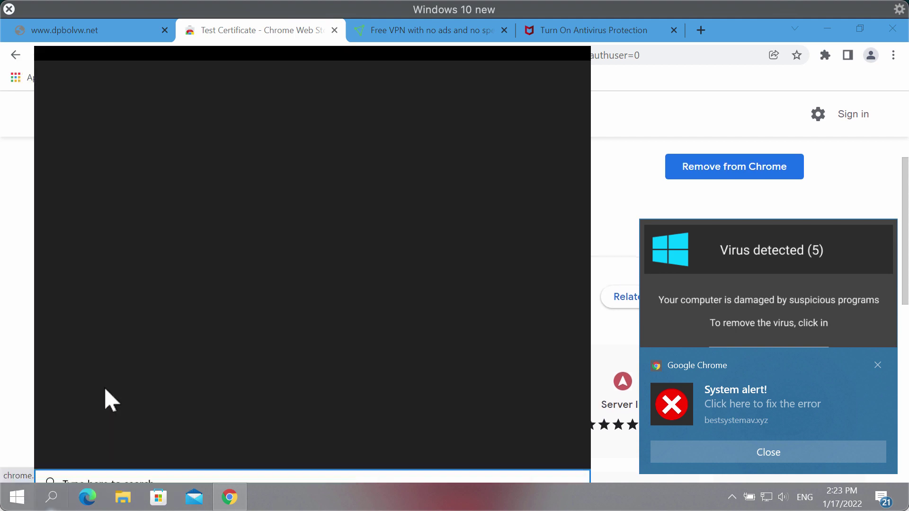
{"action": "type", "text": "co"}
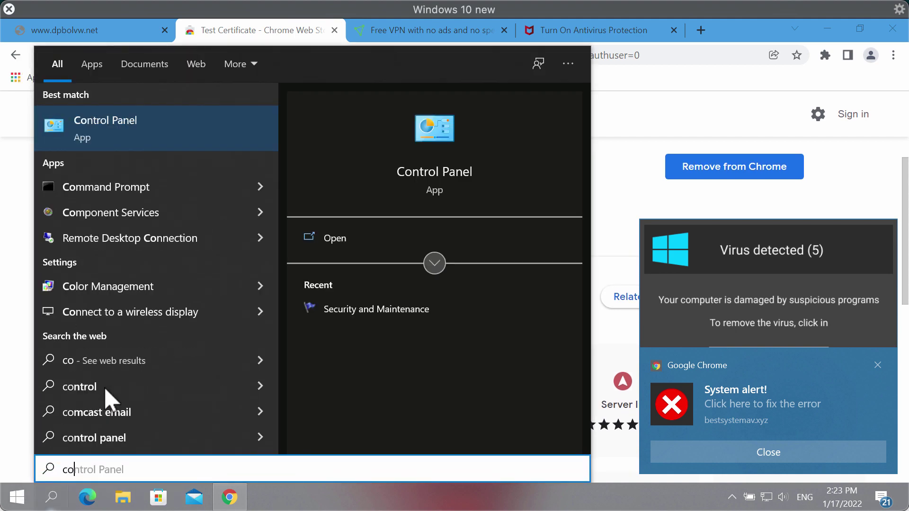
{"action": "left_click", "coordinate": [123, 132]}
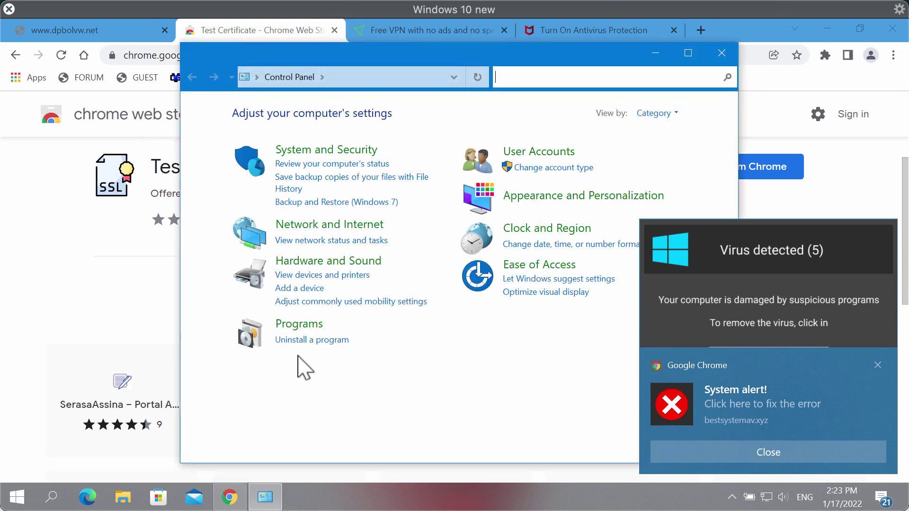
{"action": "left_click", "coordinate": [323, 341]}
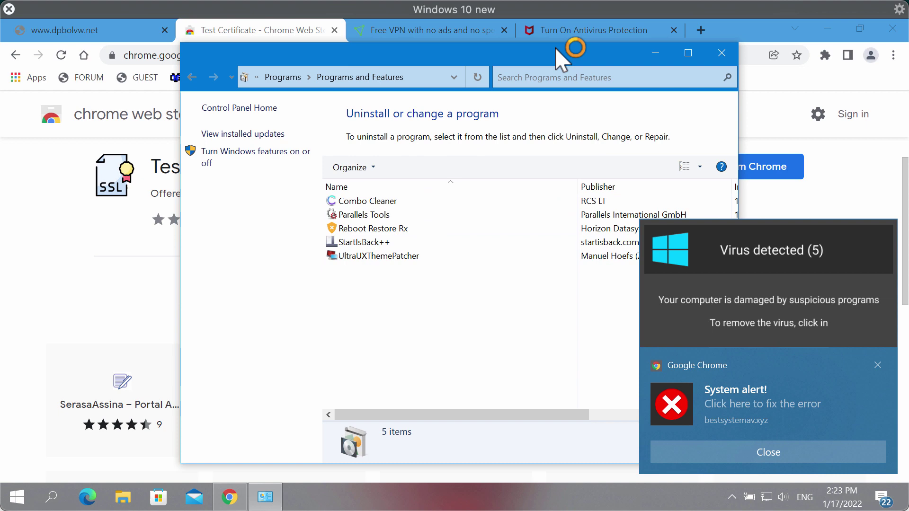
{"action": "left_click_drag", "start_coordinate": [542, 57], "coordinate": [425, 58]}
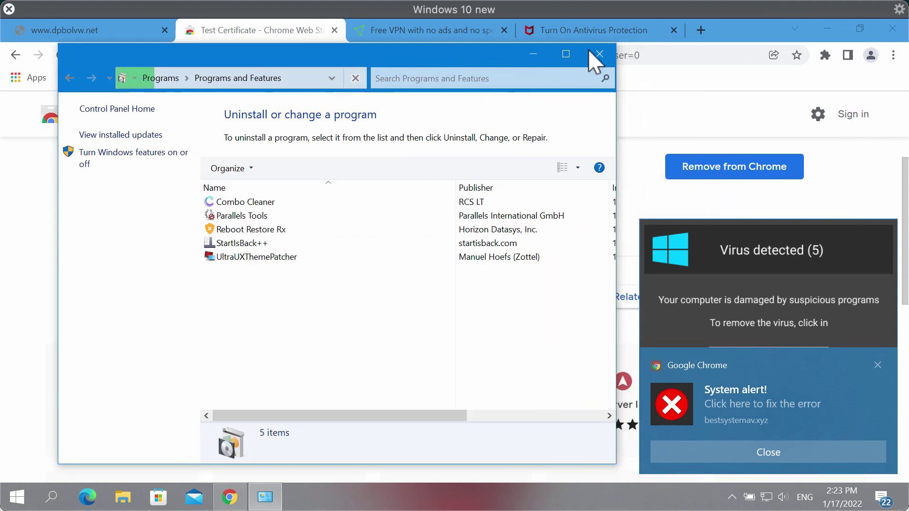
{"action": "left_click", "coordinate": [594, 56]}
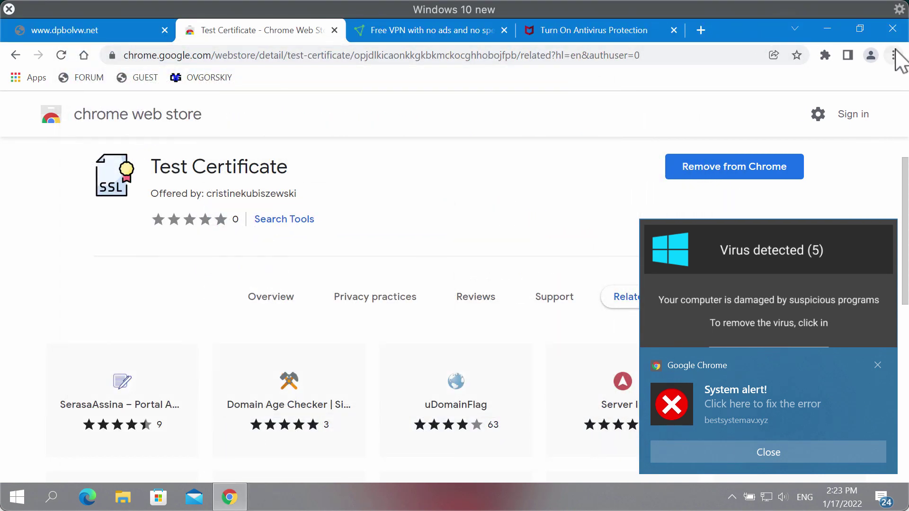
Step: Resize the Chrome window and open the Extensions page through More tools in the main menu
{"action": "double_click", "coordinate": [733, 28]}
{"action": "left_click_drag", "start_coordinate": [732, 23], "coordinate": [441, 19]}
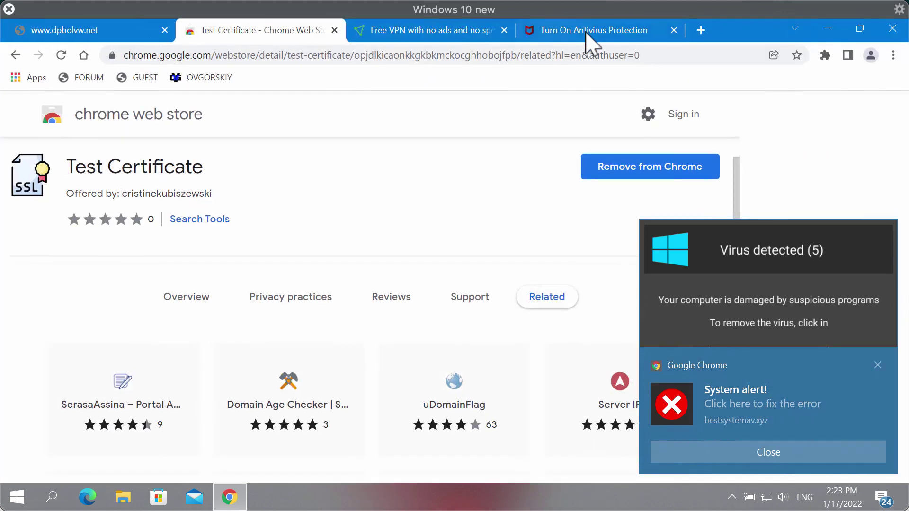
{"action": "left_click_drag", "start_coordinate": [773, 28], "coordinate": [269, 30]}
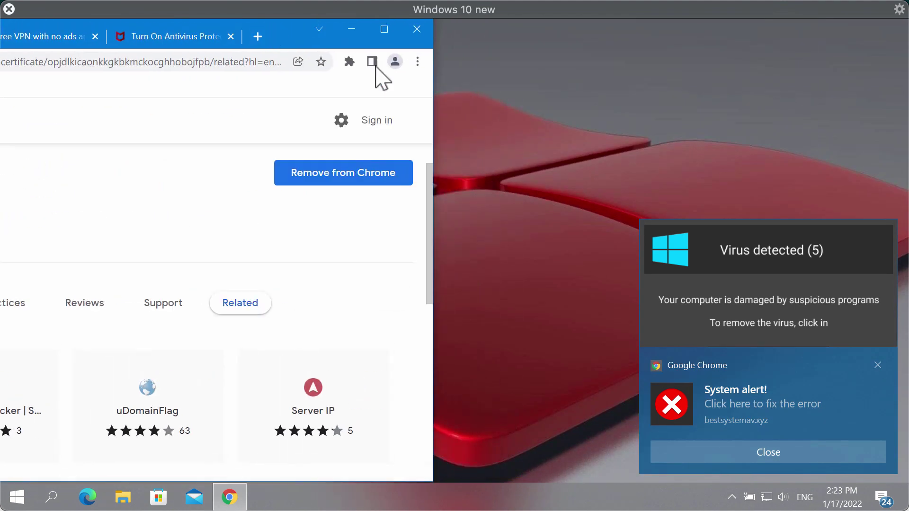
{"action": "left_click", "coordinate": [416, 62]}
{"action": "mouse_move", "coordinate": [295, 262]}
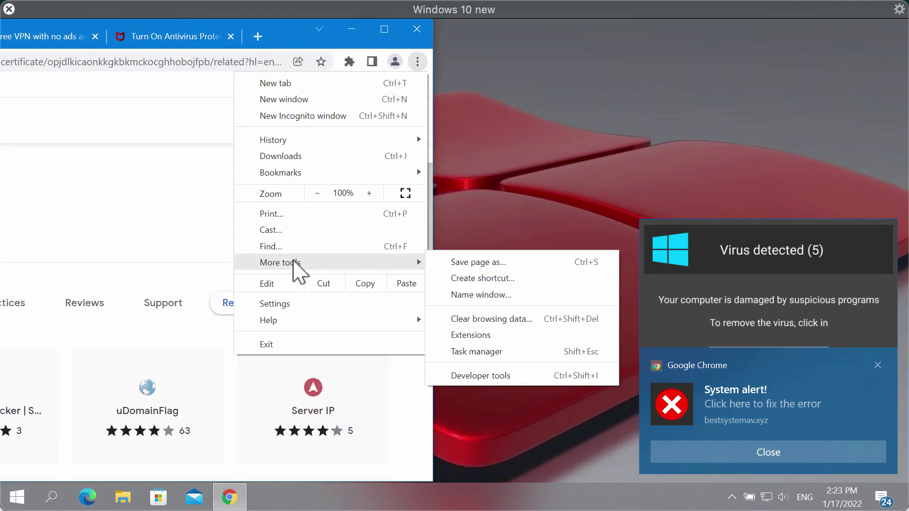
{"action": "left_click", "coordinate": [498, 327]}
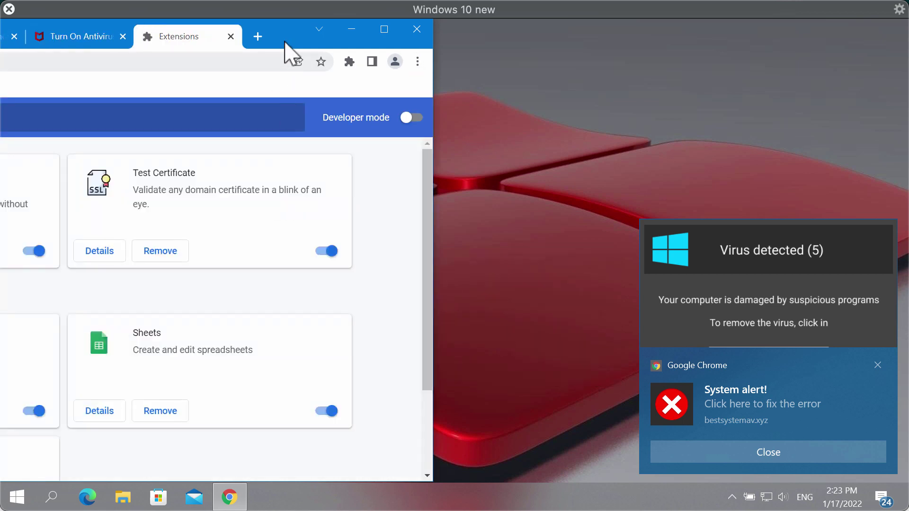
Step: Switch off the Test Certificate extension, leaving Google Docs Offline enabled, and select the address bar
{"action": "left_click_drag", "start_coordinate": [288, 35], "coordinate": [613, 46]}
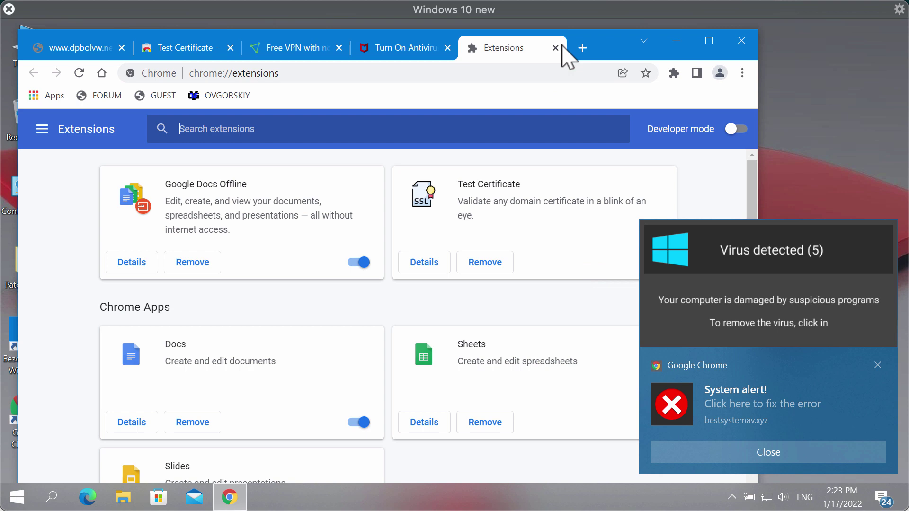
{"action": "left_click_drag", "start_coordinate": [614, 49], "coordinate": [554, 50]}
{"action": "left_click", "coordinate": [586, 267]}
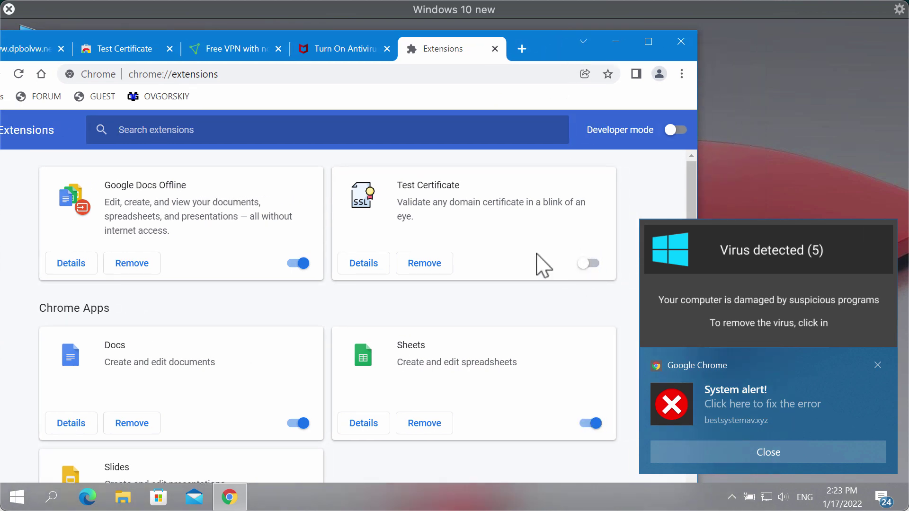
{"action": "left_click", "coordinate": [416, 76]}
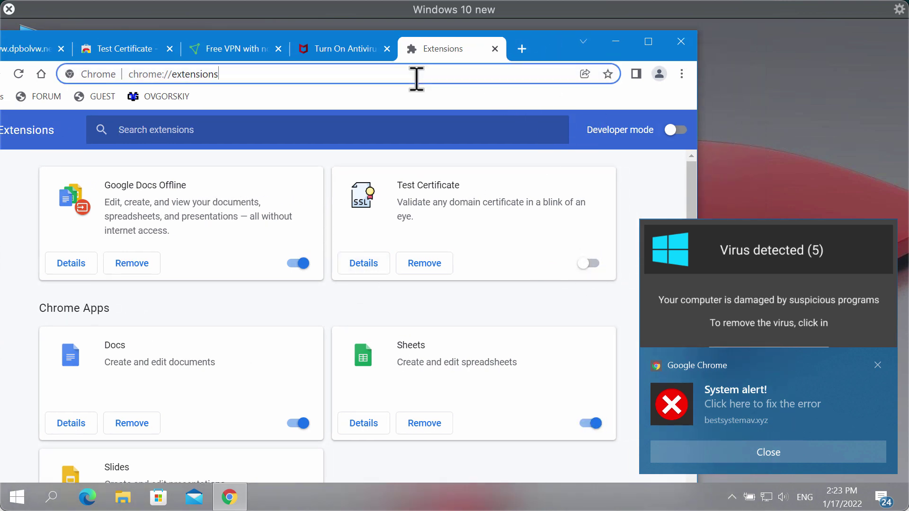
Step: Load combocleaner.com, scroll toward its download button, and minimise Chrome to the desktop
{"action": "type", "text": "c"}
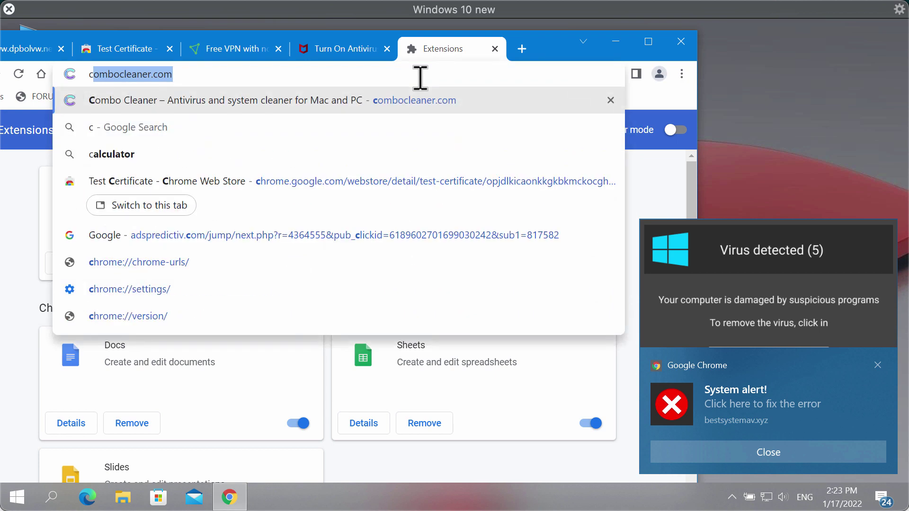
{"action": "key", "text": "Return"}
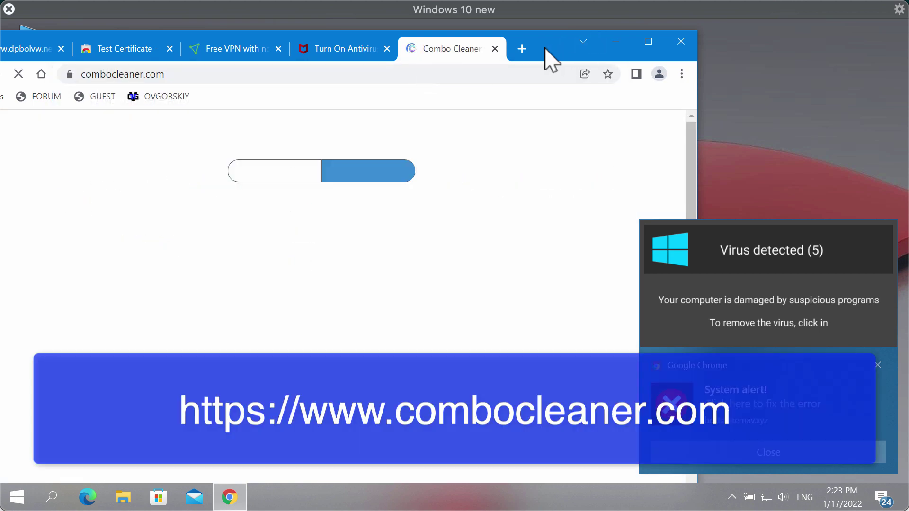
{"action": "left_click_drag", "start_coordinate": [550, 59], "coordinate": [713, 47]}
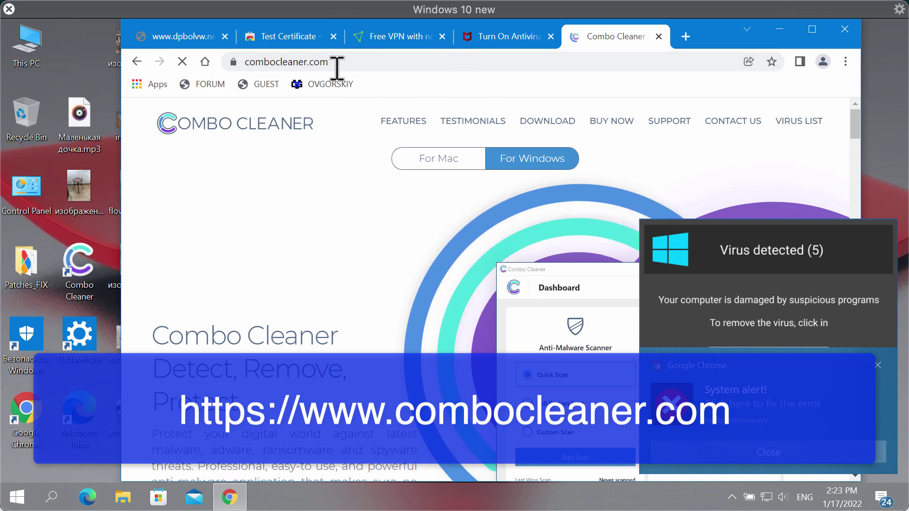
{"action": "left_click", "coordinate": [397, 62]}
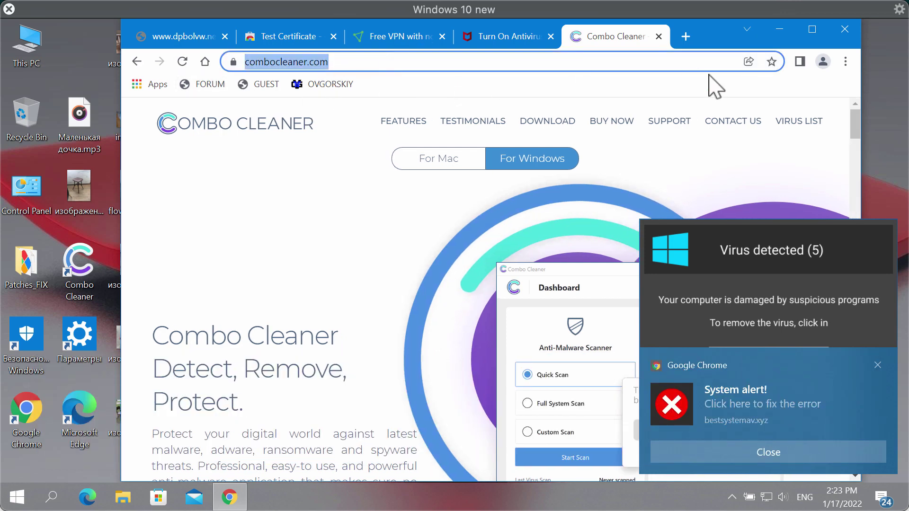
{"action": "scroll", "coordinate": [442, 308], "scroll_direction": "down", "scroll_amount": 4}
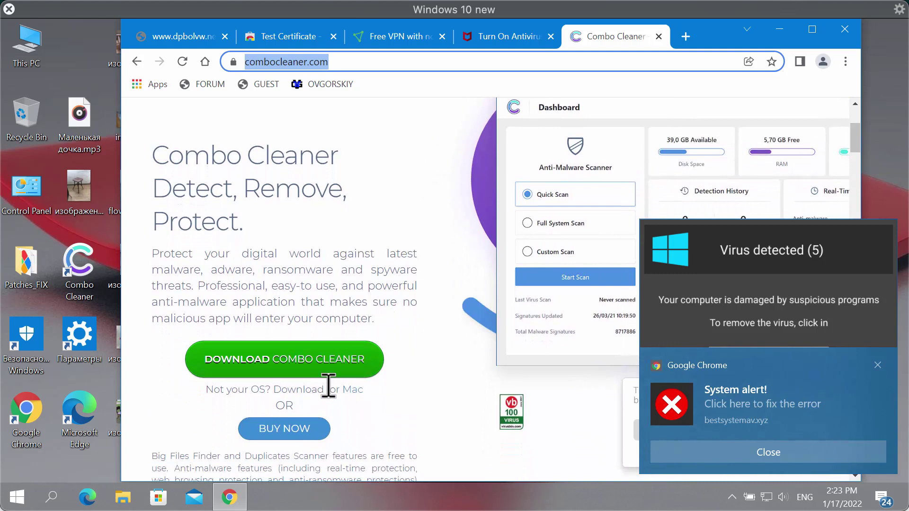
{"action": "left_click", "coordinate": [779, 29]}
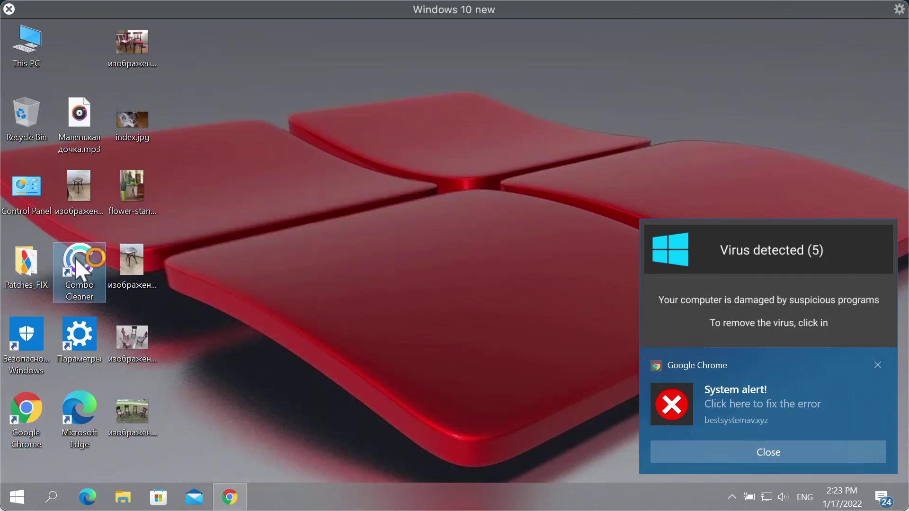
Step: Launch Combo Cleaner from its desktop shortcut and nudge its window left
{"action": "double_click", "coordinate": [77, 261]}
{"action": "left_click_drag", "start_coordinate": [543, 43], "coordinate": [532, 43]}
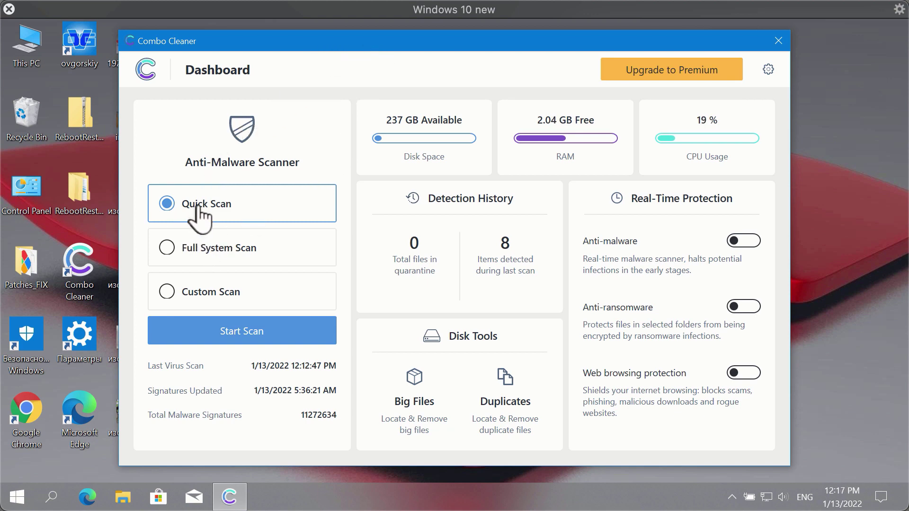
Step: Start Combo Cleaner's Quick Scan from the Dashboard
{"action": "left_click", "coordinate": [250, 330]}
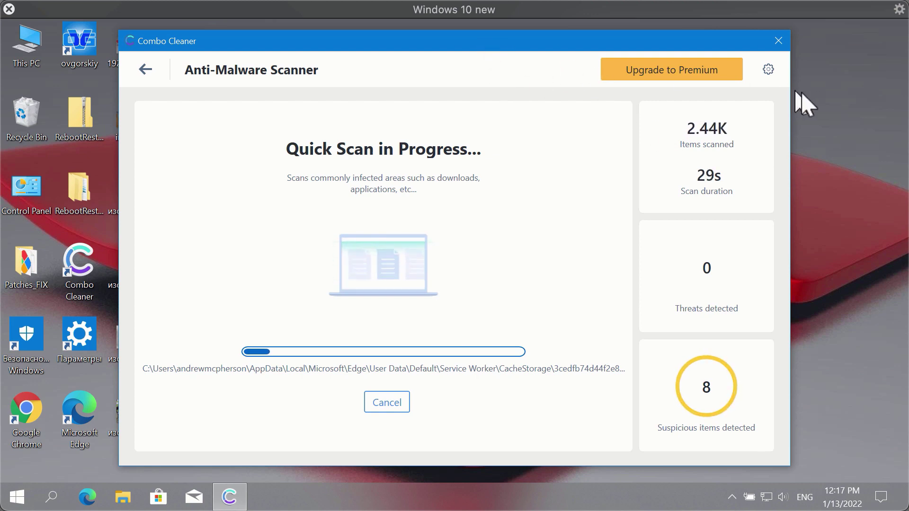
Step: Review the Anti-Ransomware tab in Combo Cleaner's settings, then go back to the Dashboard
{"action": "left_click", "coordinate": [768, 70]}
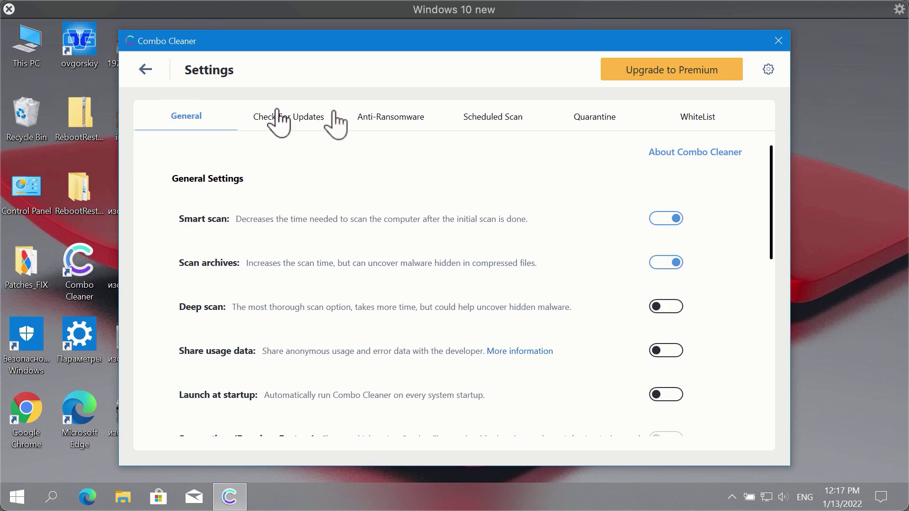
{"action": "left_click", "coordinate": [391, 118]}
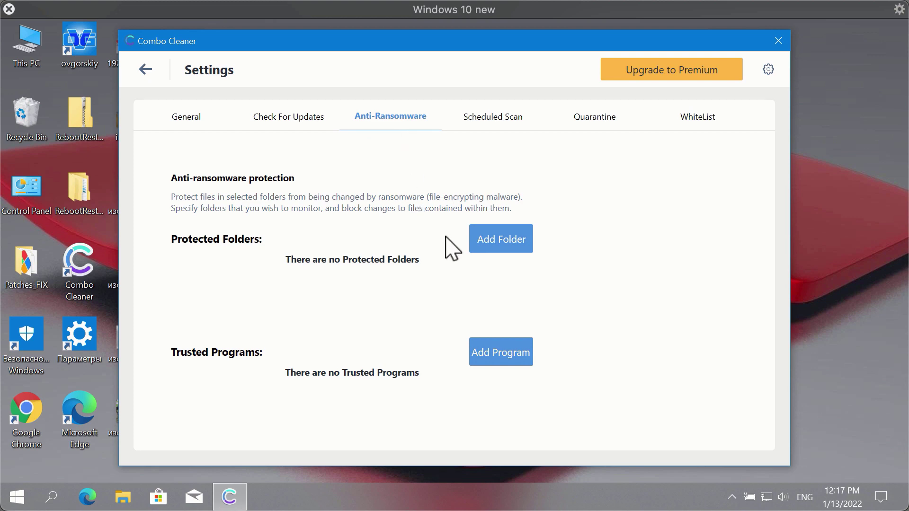
{"action": "left_click", "coordinate": [145, 69]}
Step: Open the running Quick Scan's progress, cancel it, and confirm with Yes
{"action": "left_click", "coordinate": [190, 333]}
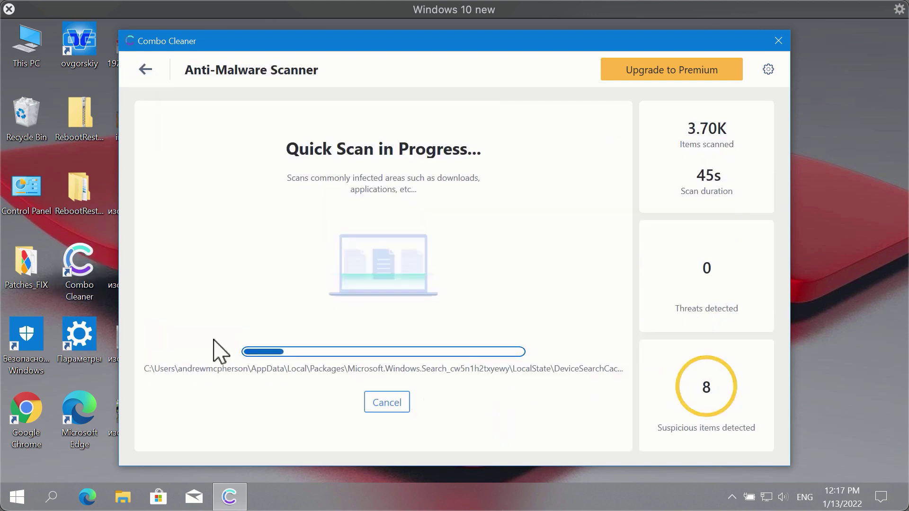
{"action": "left_click", "coordinate": [391, 402]}
{"action": "left_click", "coordinate": [423, 333]}
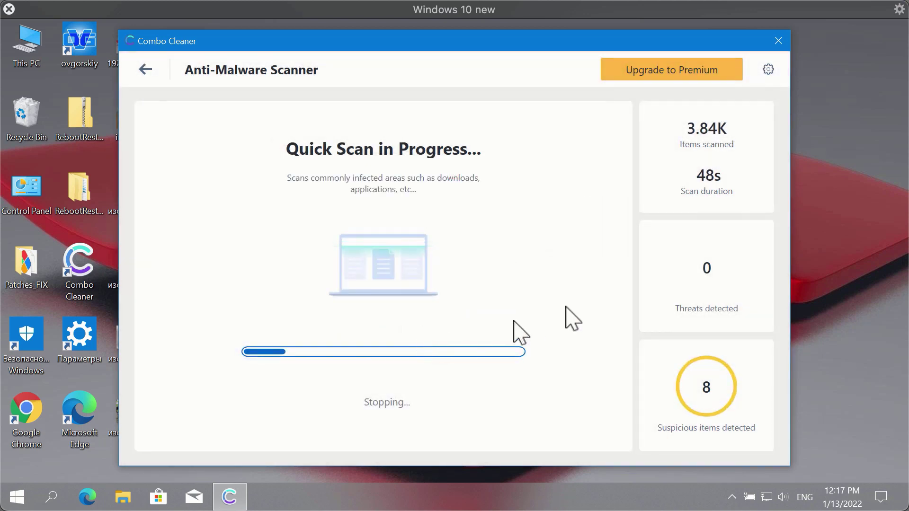